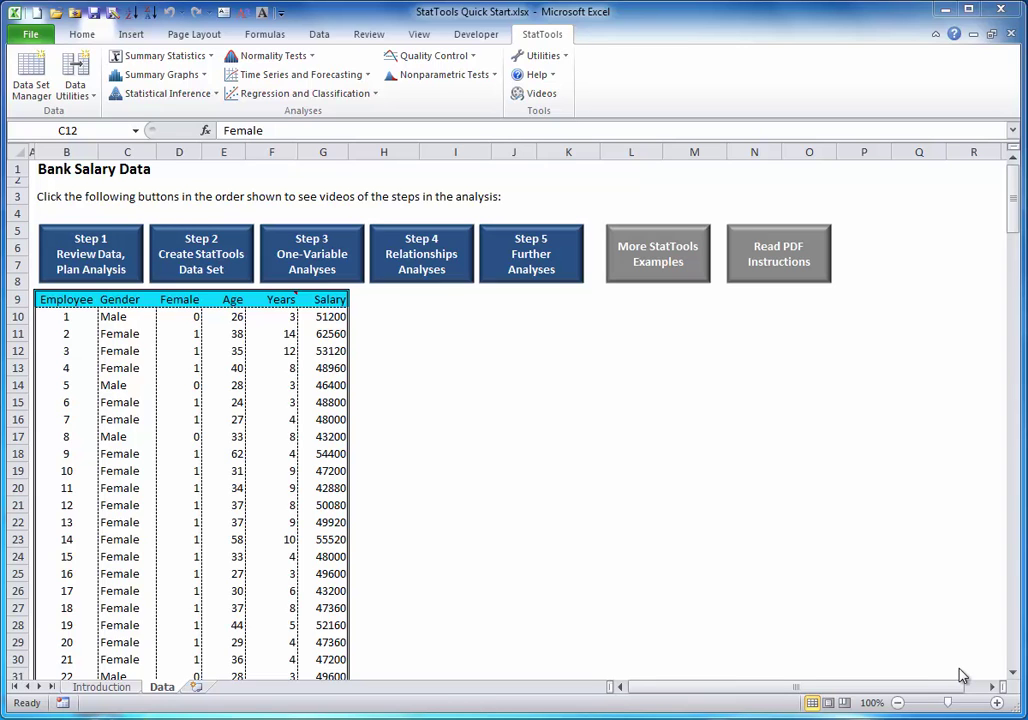
Start a StatTools One-Variable Summary and add Female, Age and Years alongside Salary
click(165, 57)
click(186, 75)
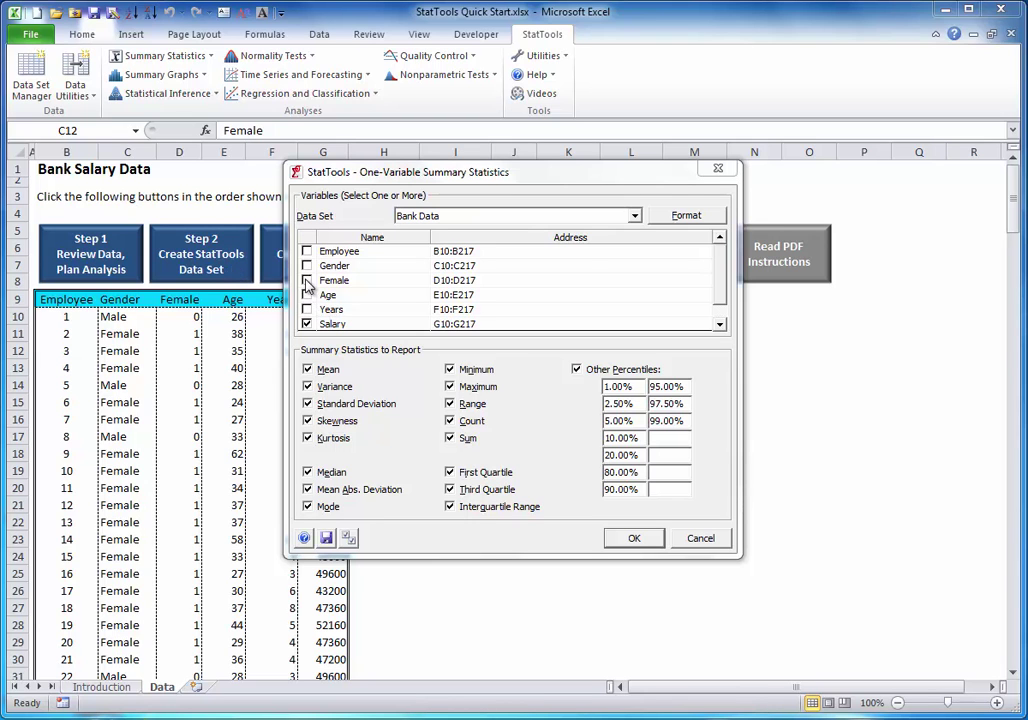
click(307, 281)
click(307, 295)
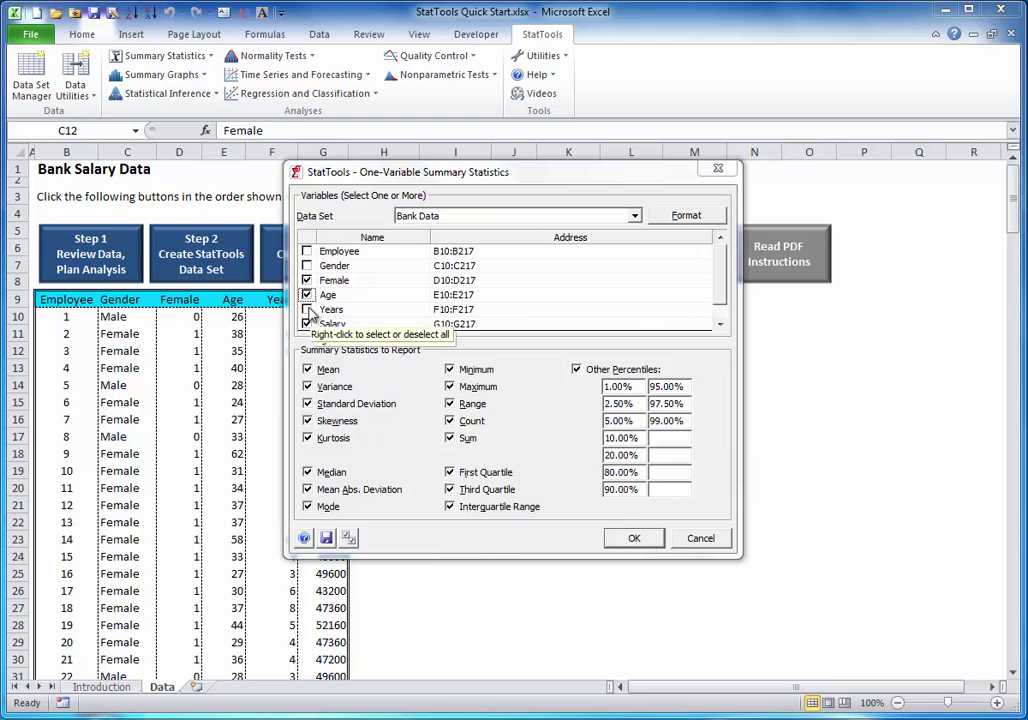
click(307, 309)
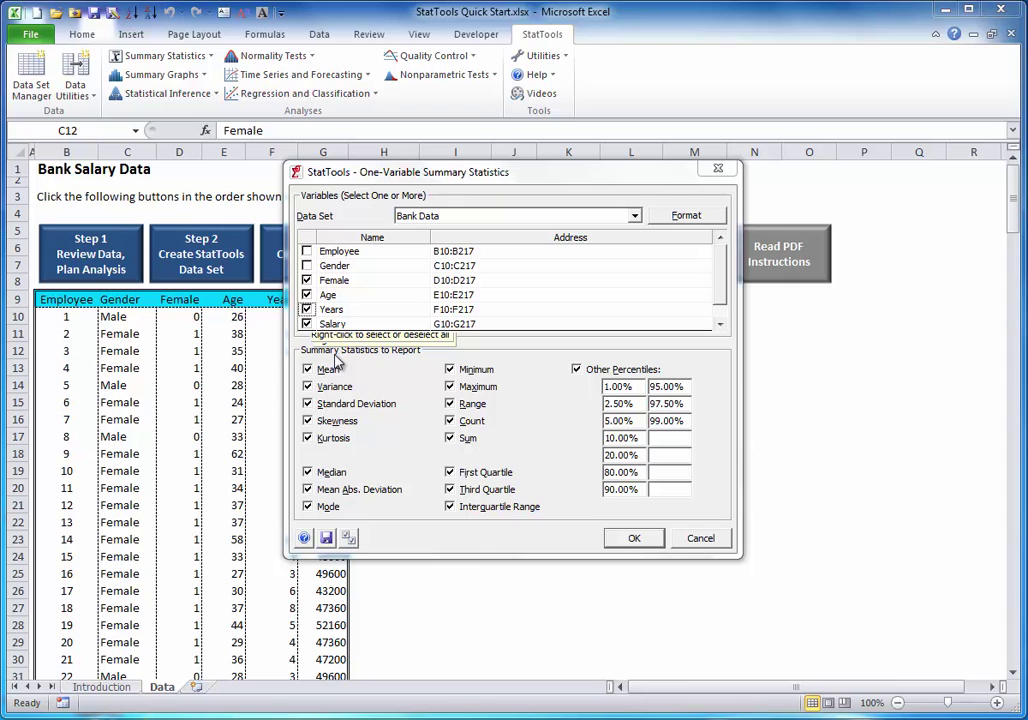
Drop variance, skewness, kurtosis, mean abs. deviation, mode, range, count, sum, IQR and other percentiles
click(307, 386)
click(307, 421)
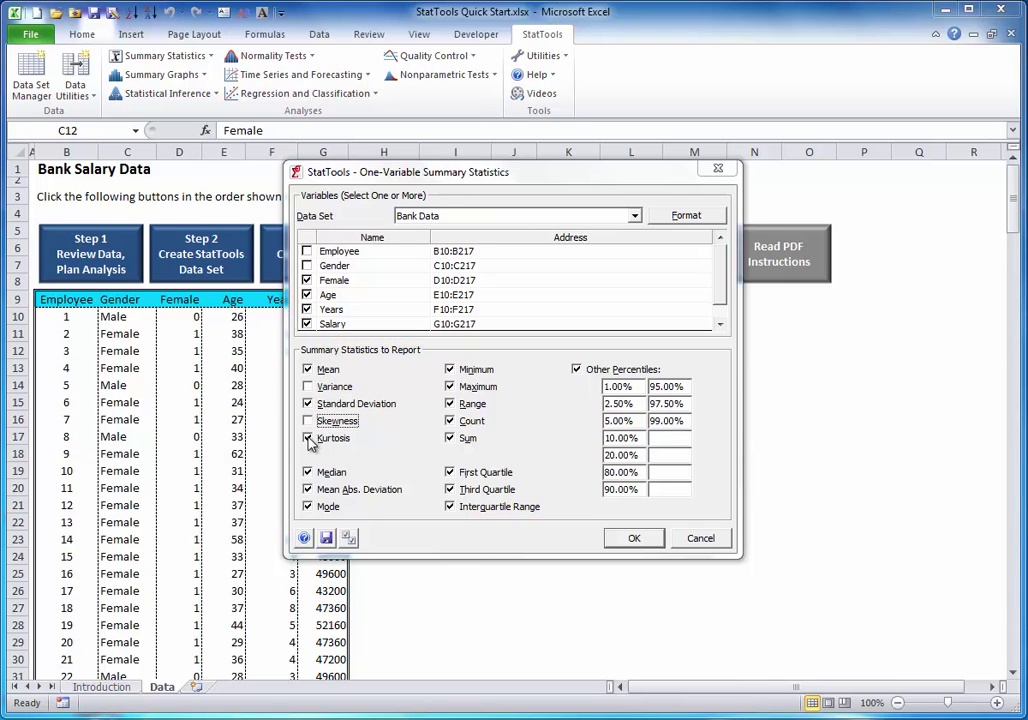
click(307, 438)
click(307, 489)
click(307, 506)
click(449, 404)
click(449, 421)
click(449, 438)
click(449, 506)
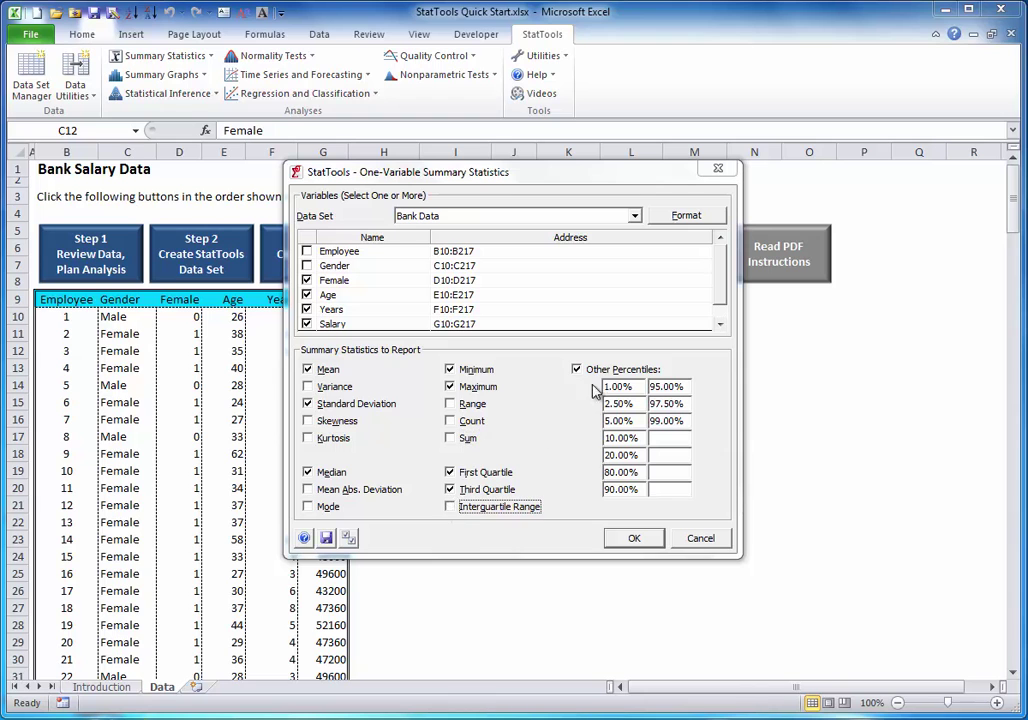
click(576, 370)
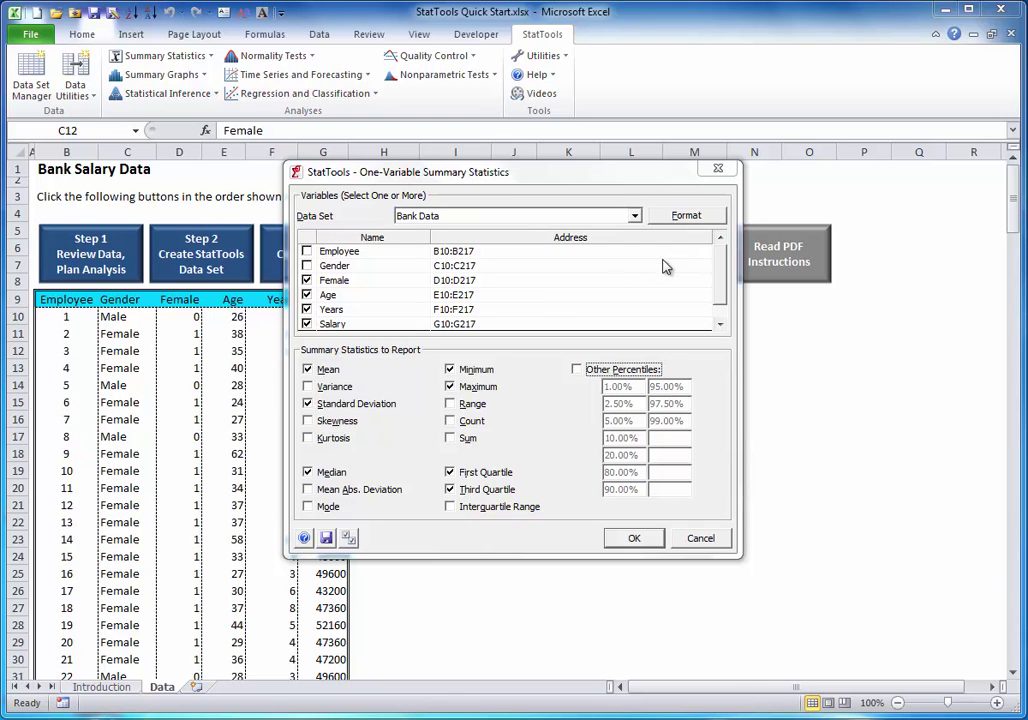
click(686, 216)
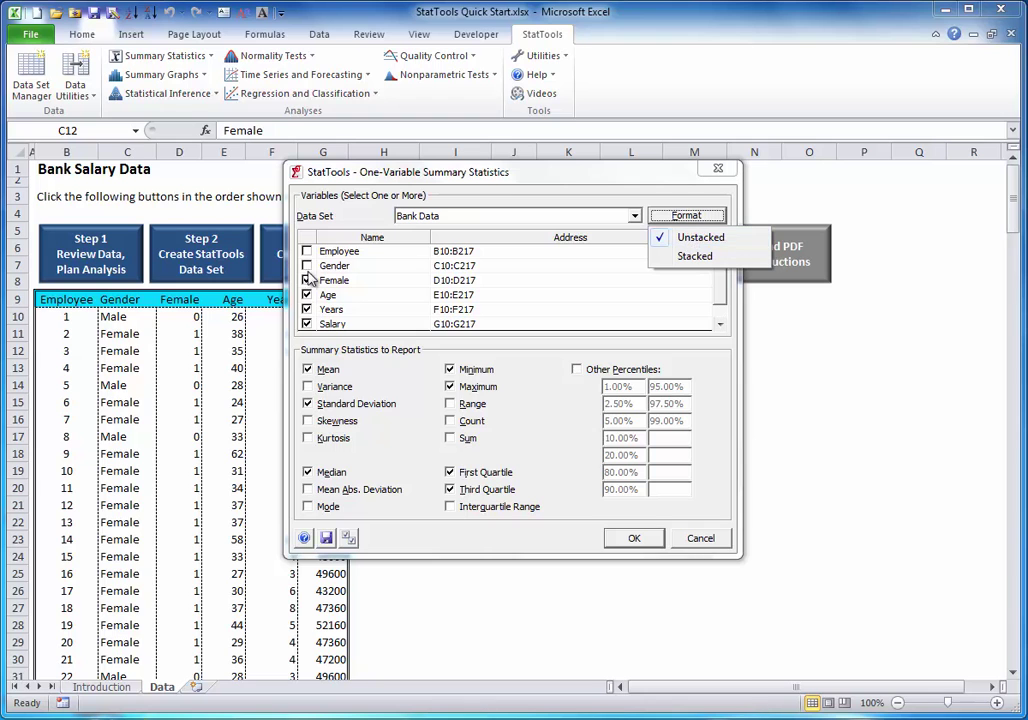
Leave the data format unchanged and save these summary settings as defaults for new workbooks
click(332, 309)
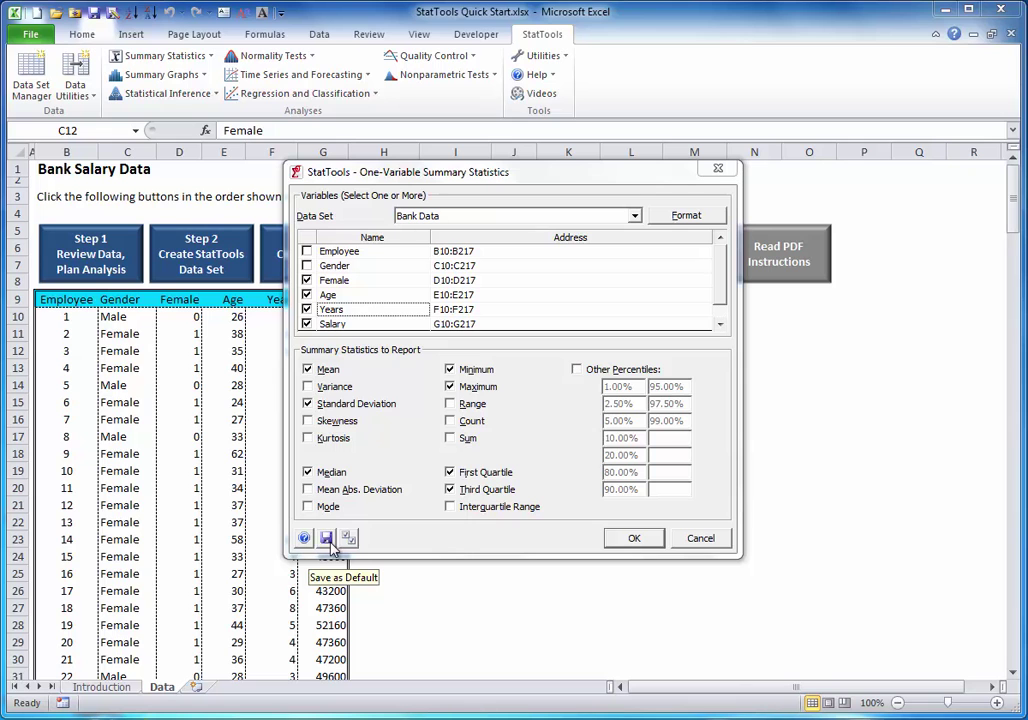
click(328, 540)
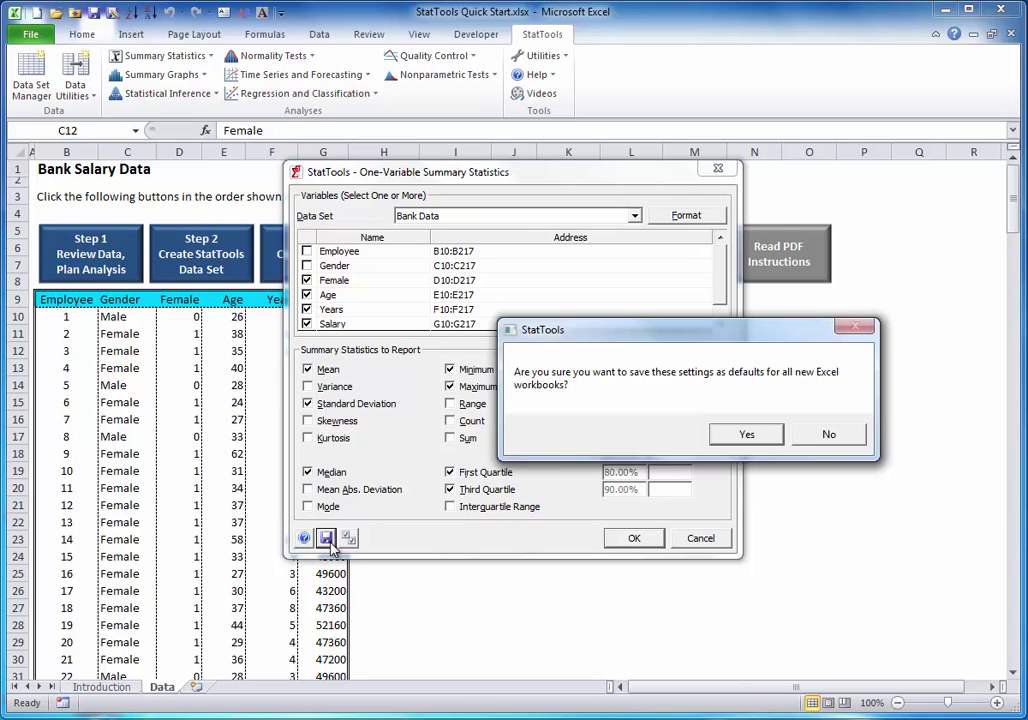
click(746, 436)
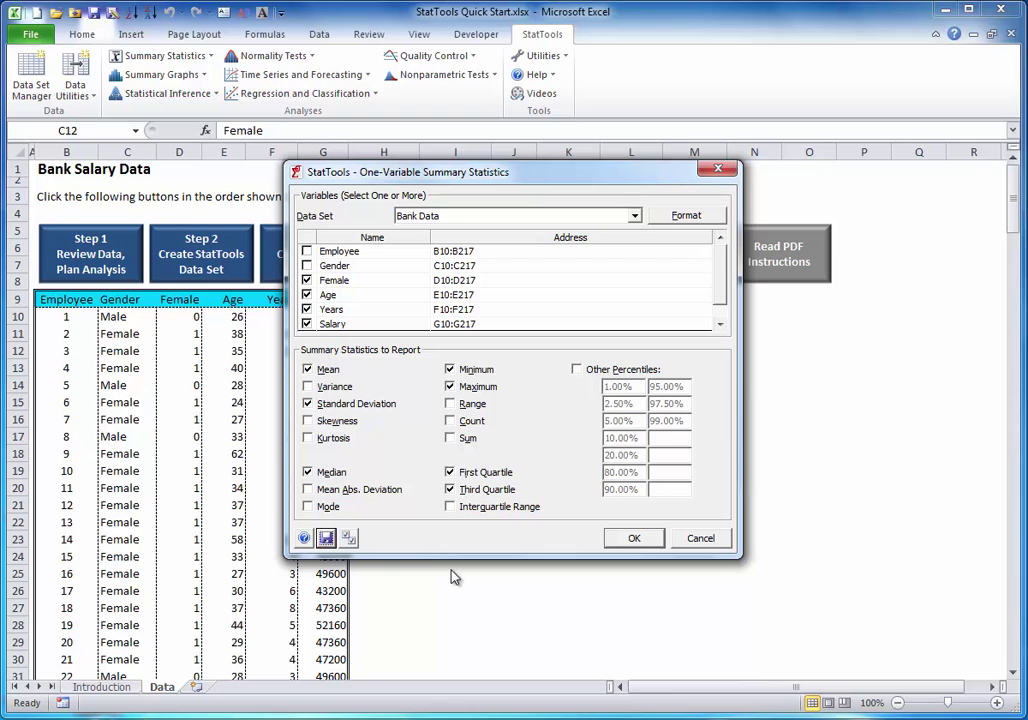
click(349, 539)
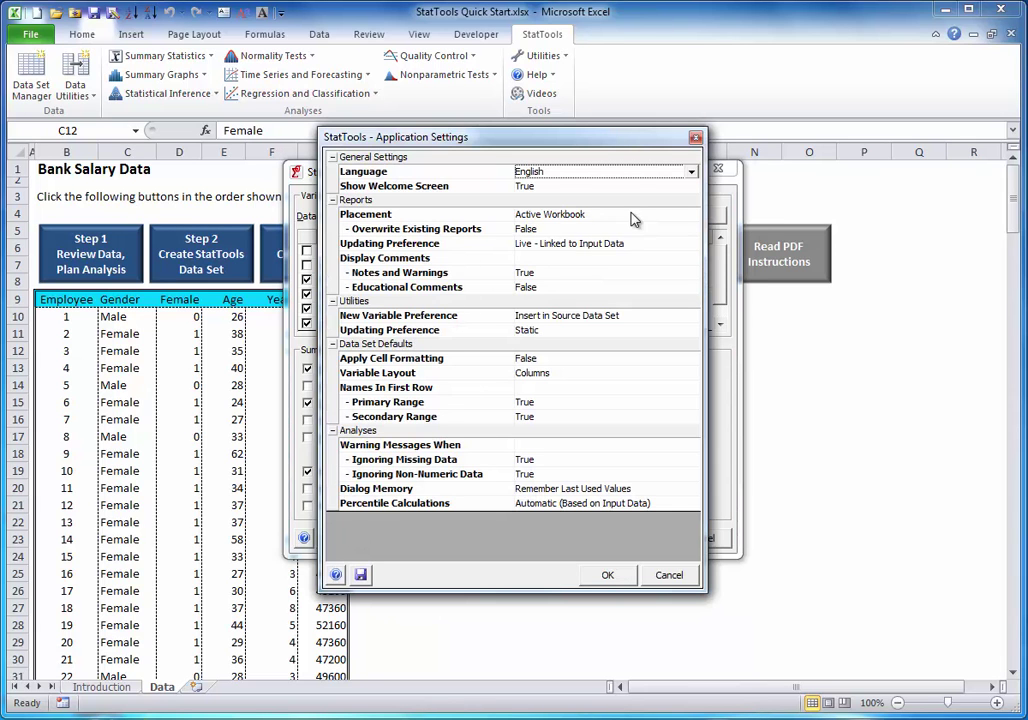
click(695, 218)
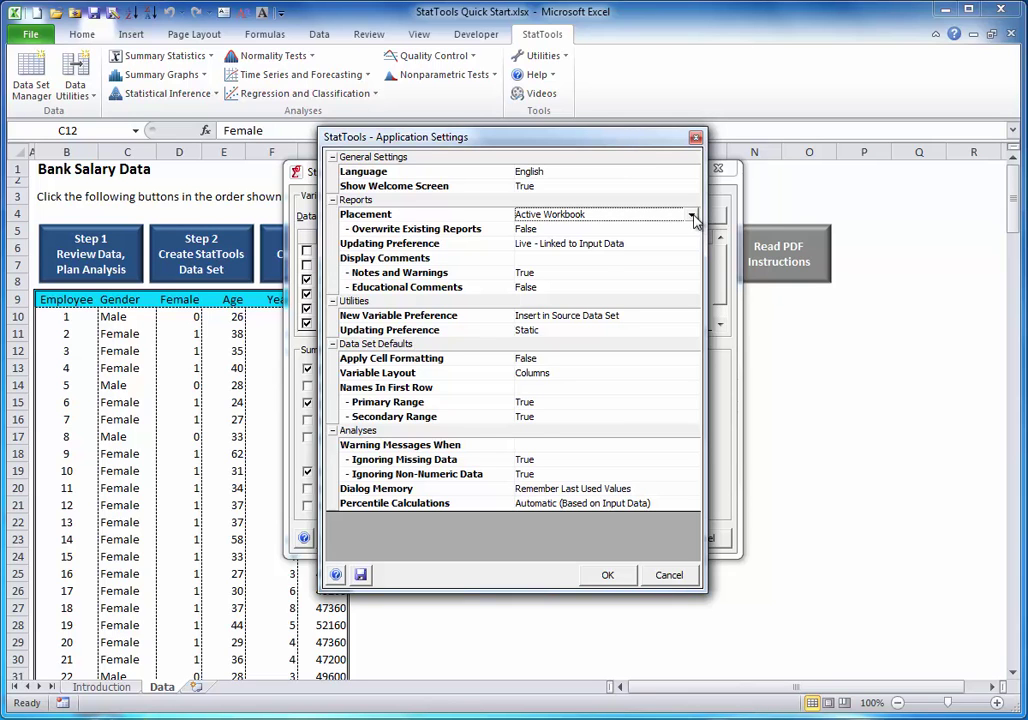
click(692, 216)
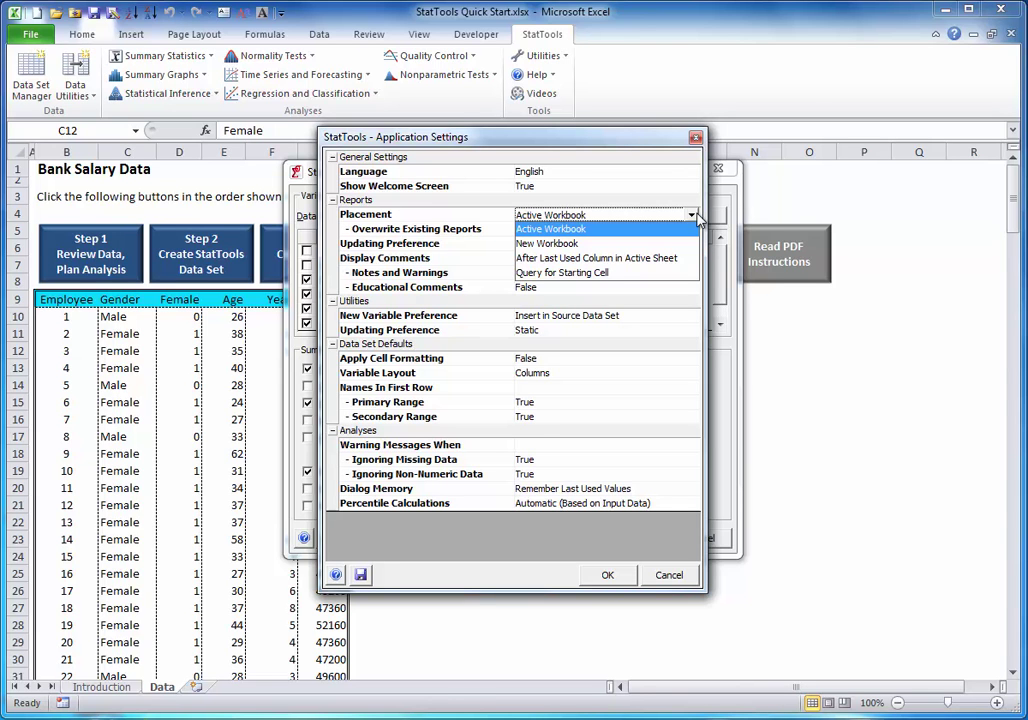
click(609, 584)
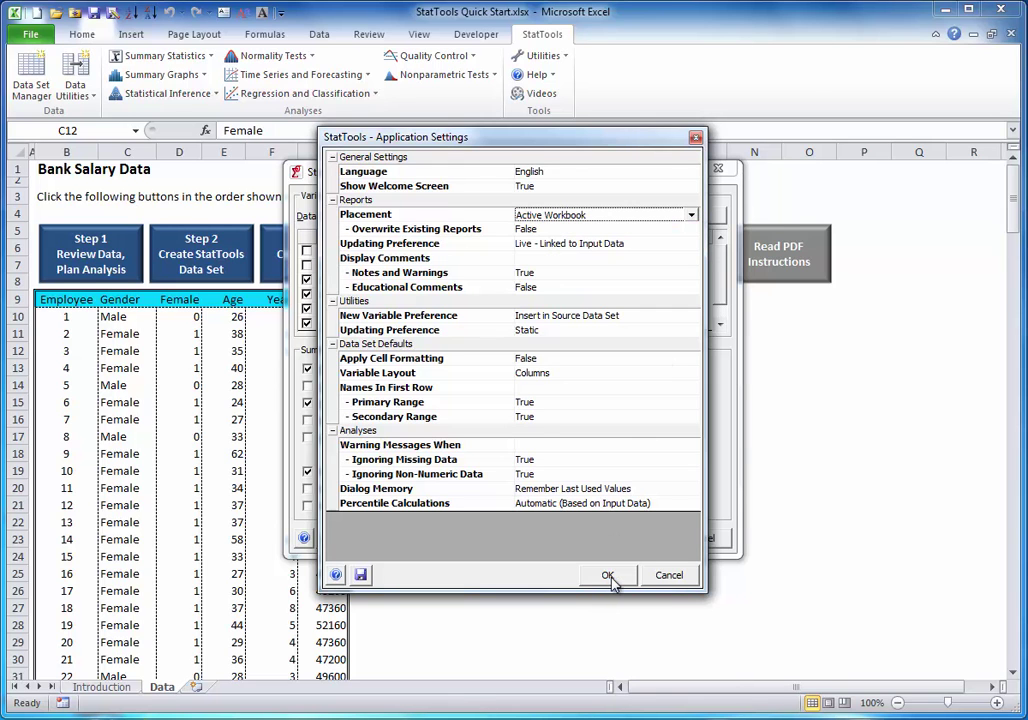
click(668, 578)
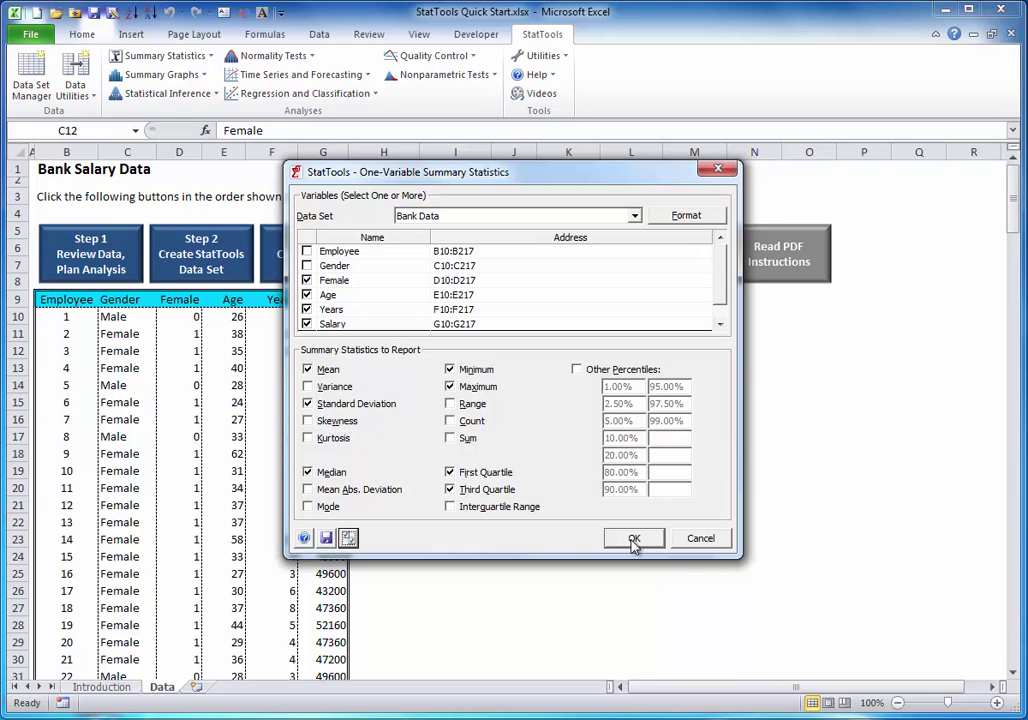
Run the summary to build the One Var Summary sheet and inspect cell B9's StatMean formula
click(633, 540)
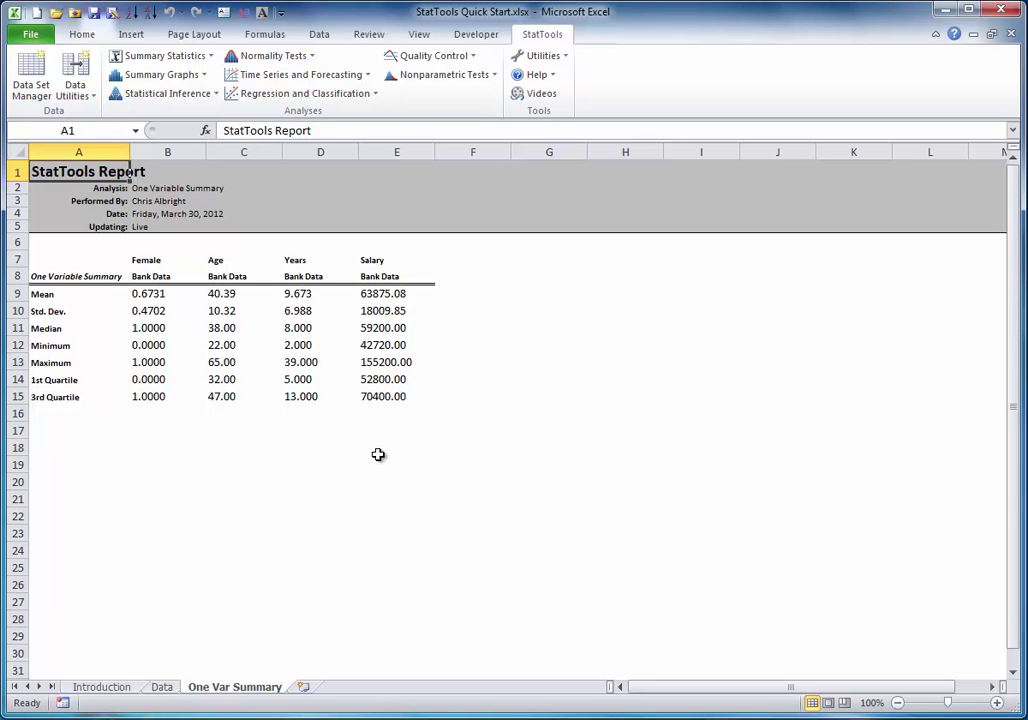
click(140, 294)
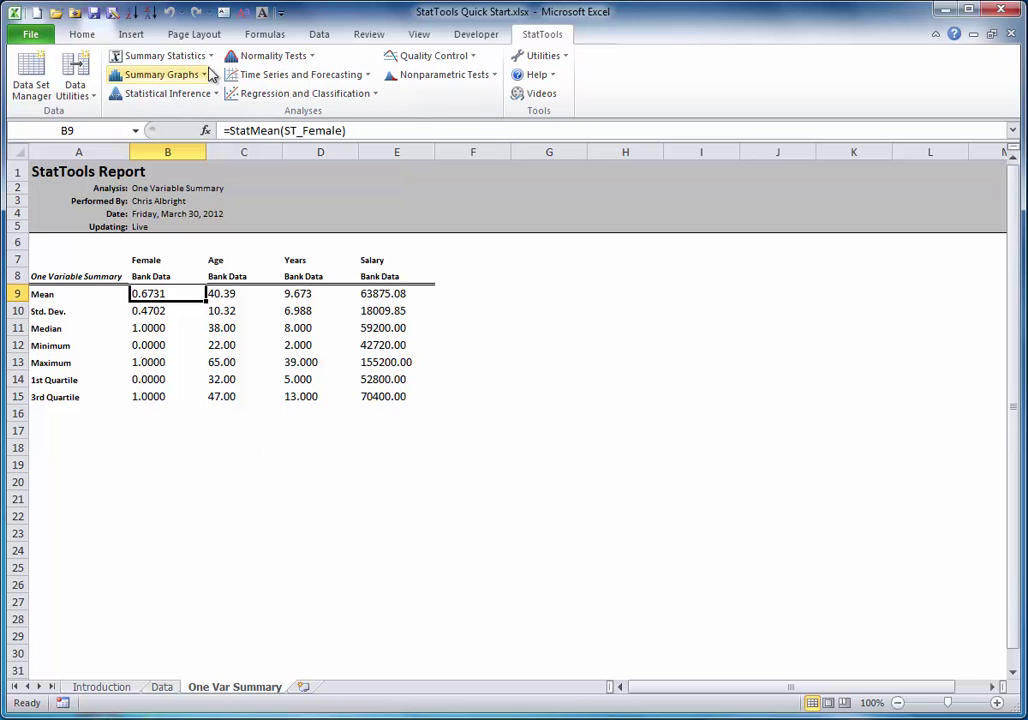
Start a StatTools histogram with Female, Age and Years selected alongside Salary
click(203, 78)
click(174, 100)
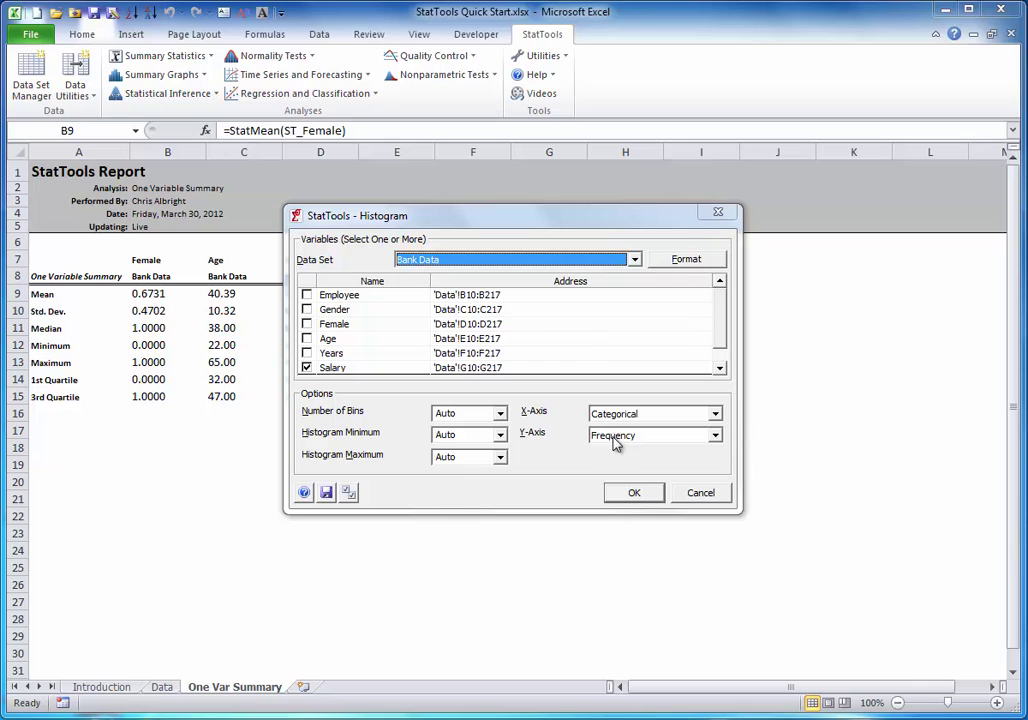
click(307, 324)
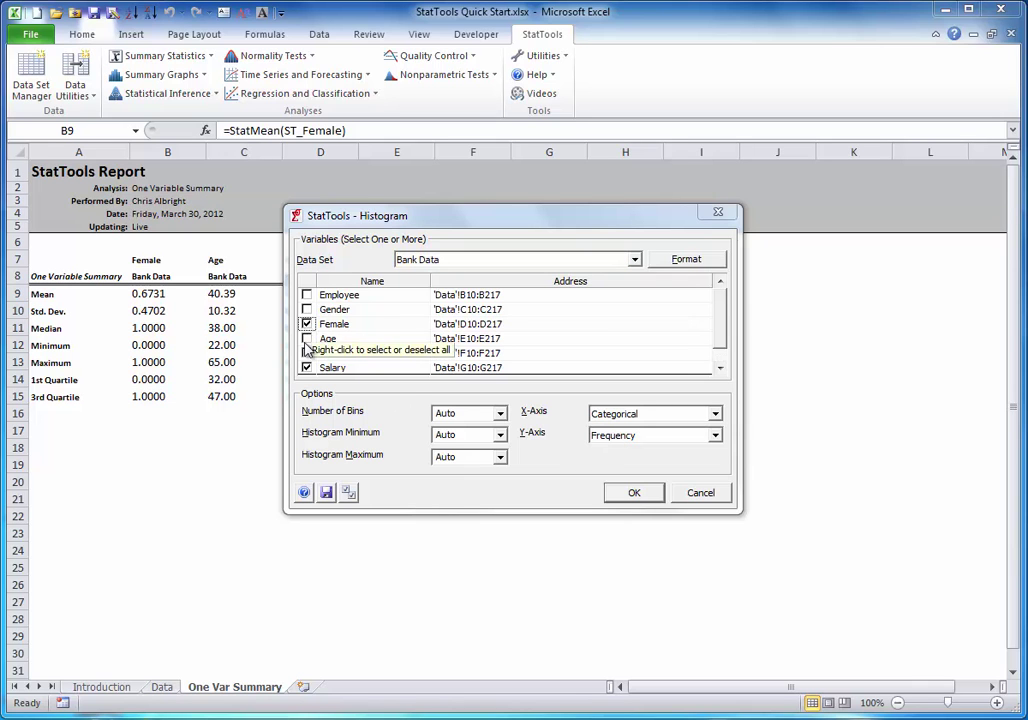
click(307, 339)
click(307, 353)
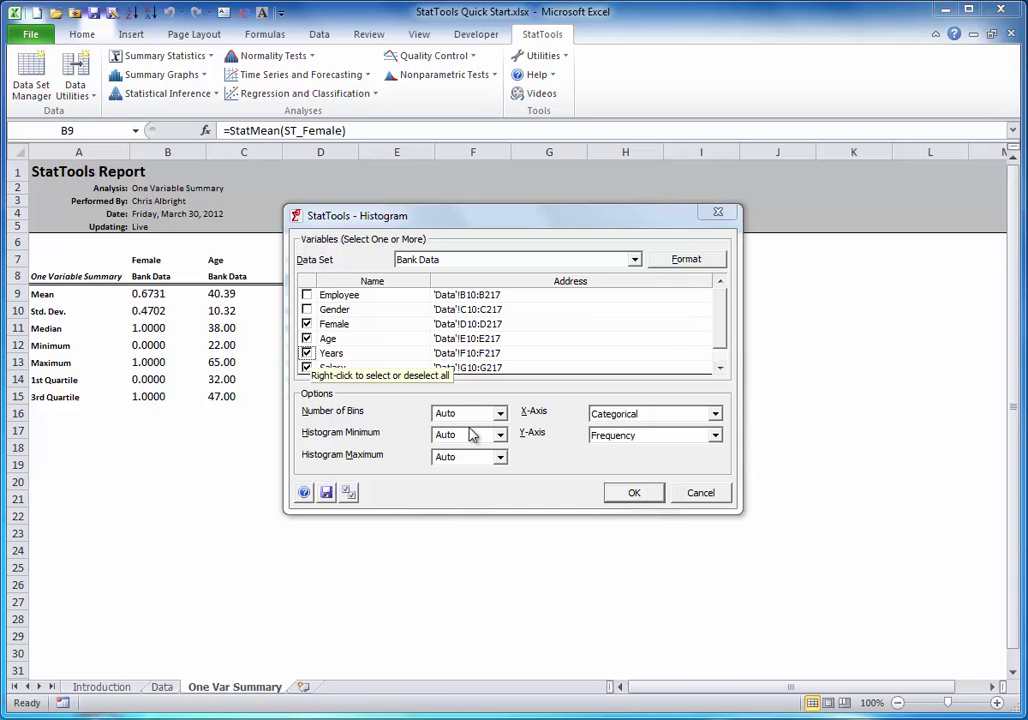
Keep the default data format and create the histograms for the four variables
click(701, 261)
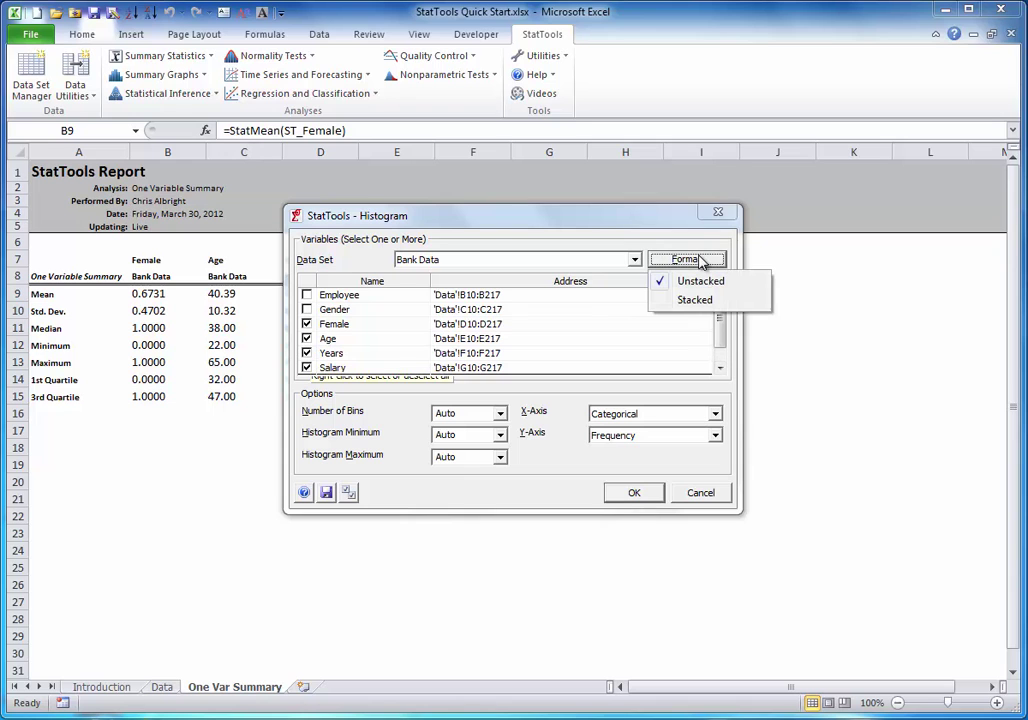
click(418, 326)
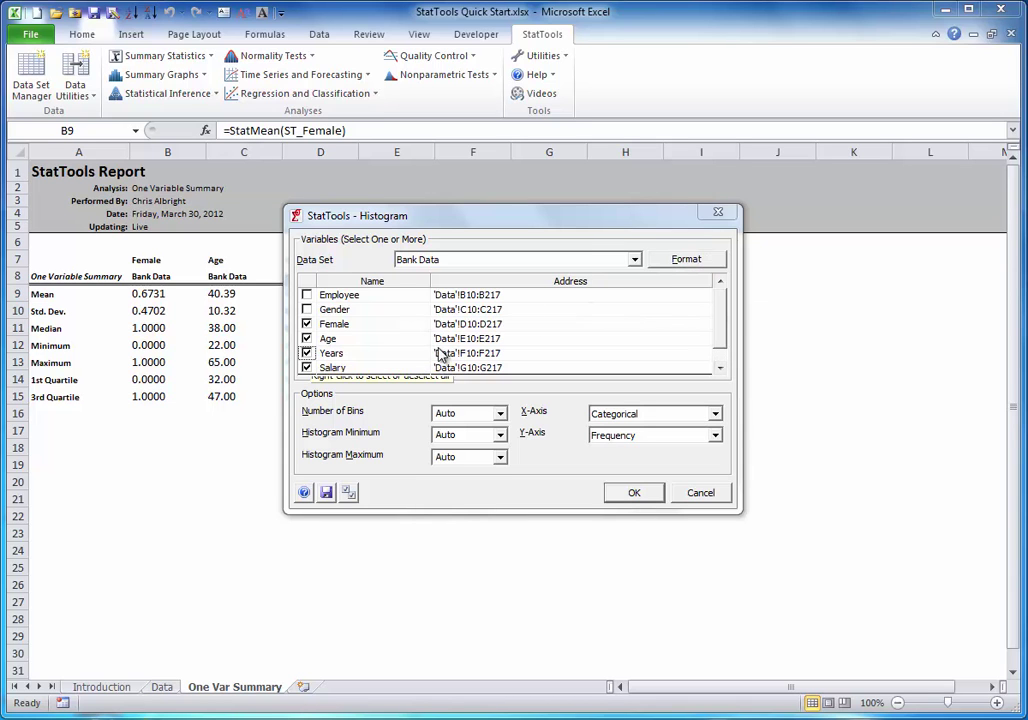
click(640, 493)
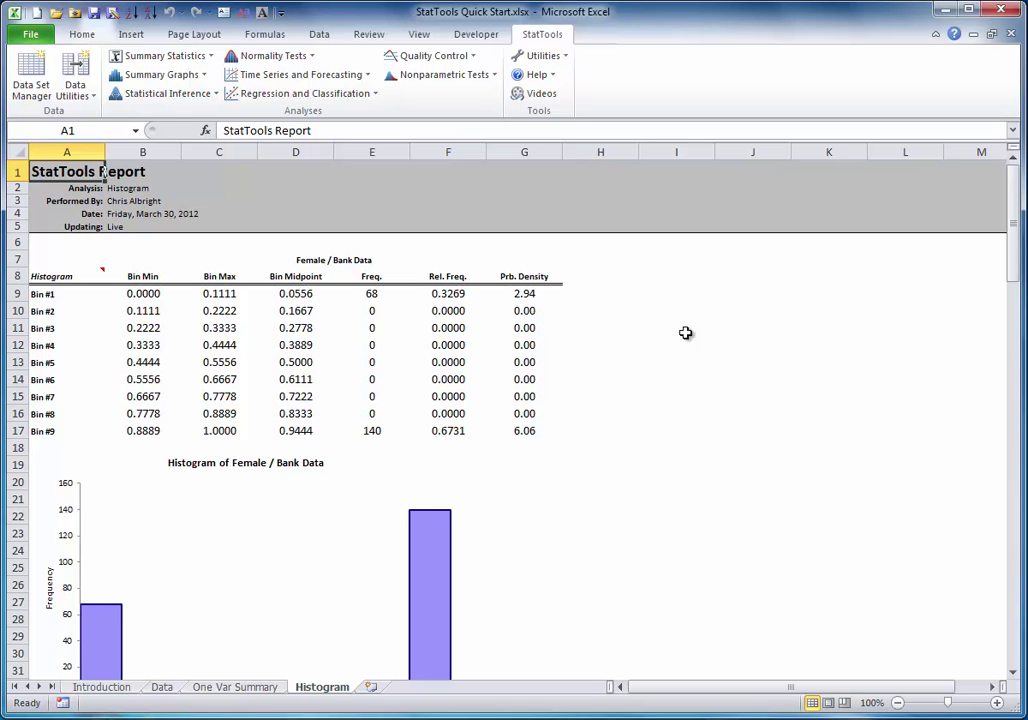
Scroll down the Histogram sheet to review the 9-bin tables and charts through Salary
drag(1013, 220, 1004, 611)
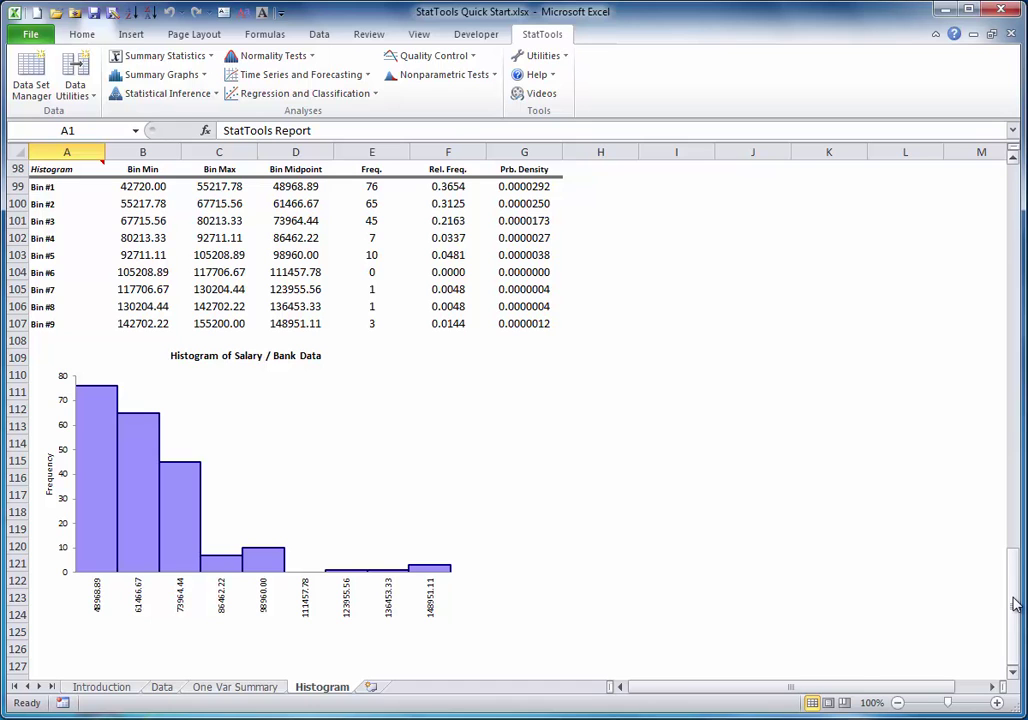